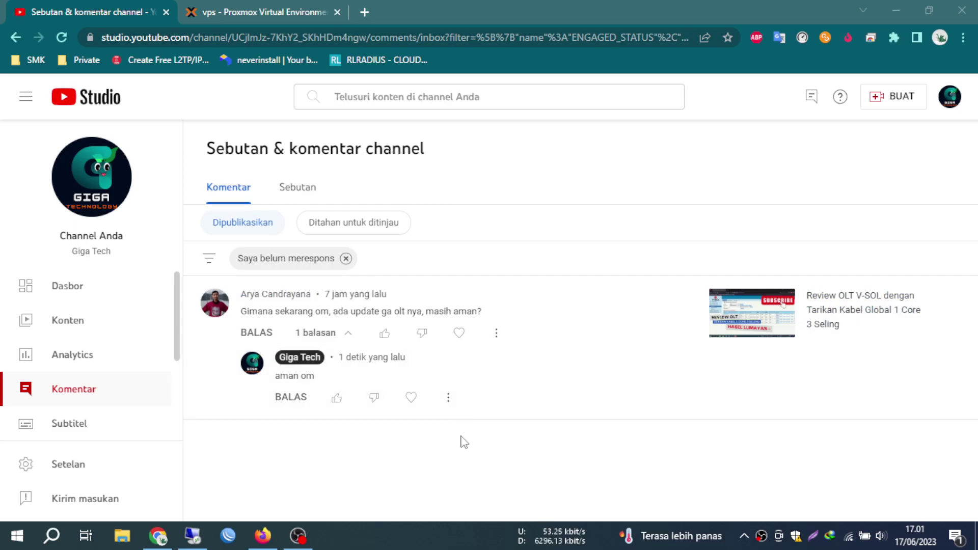
Step: Switch to Firefox and open the OLT web management login page at 192.168.8.100
click(273, 533)
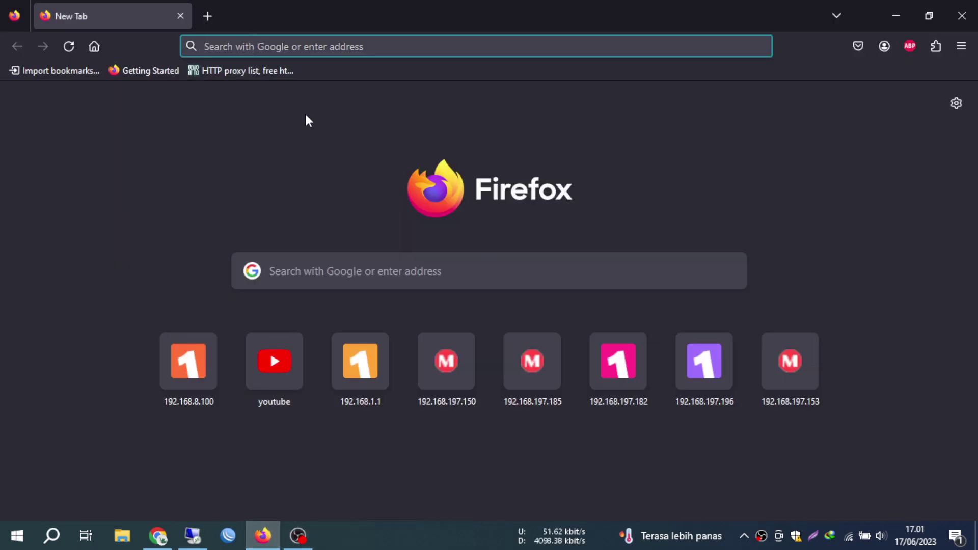
text(8)
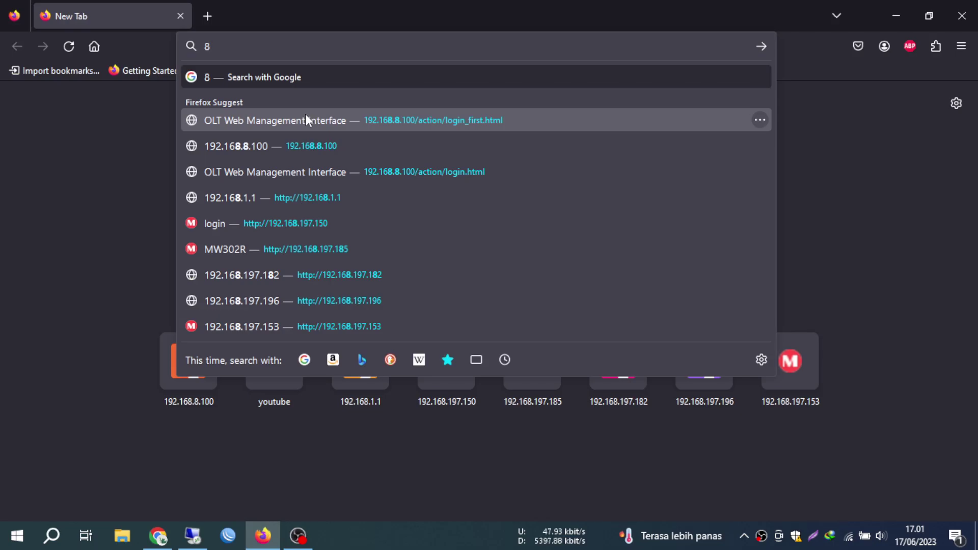
click(306, 120)
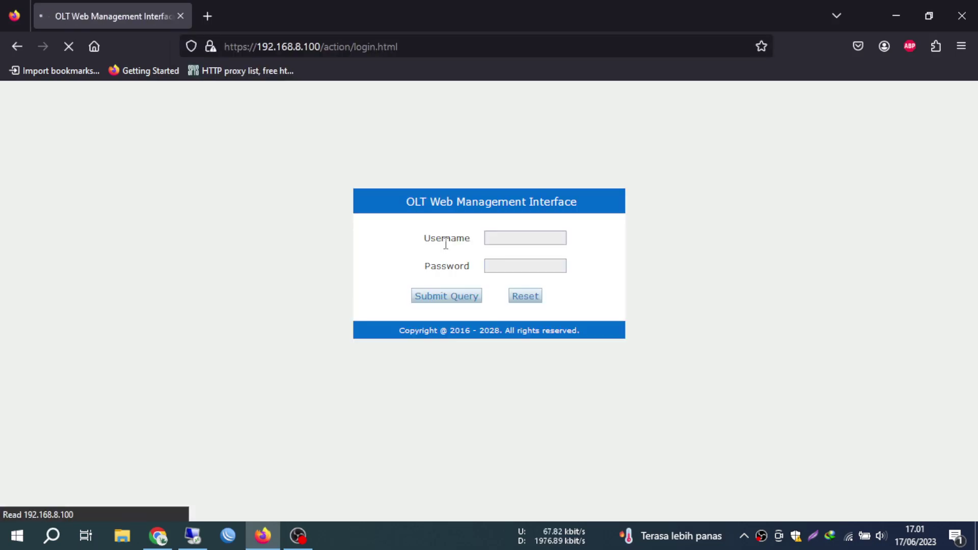
Step: Replace the prefilled admin login with the other saved account's username and password, and log in to the OLT
click(487, 239)
click(488, 255)
click(511, 237)
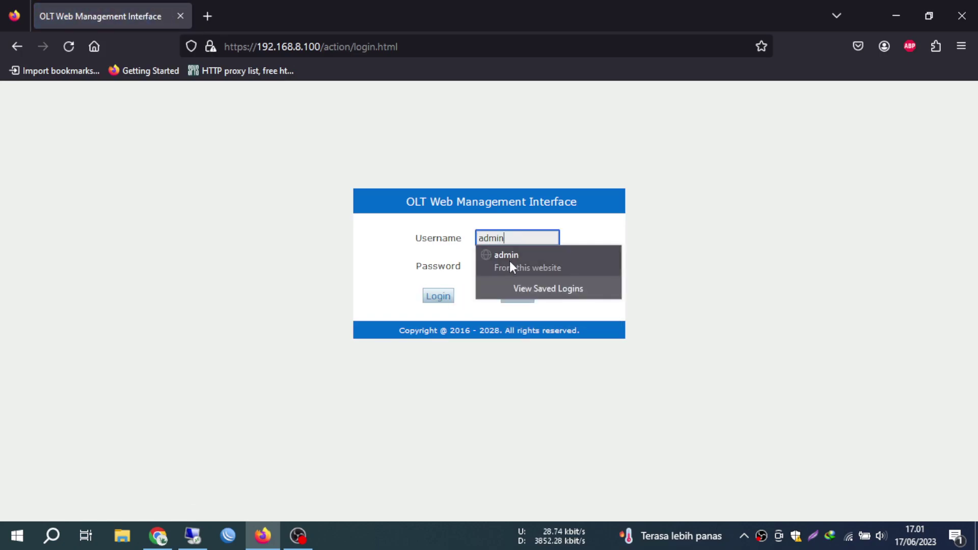
click(512, 237)
drag(468, 238, 371, 231)
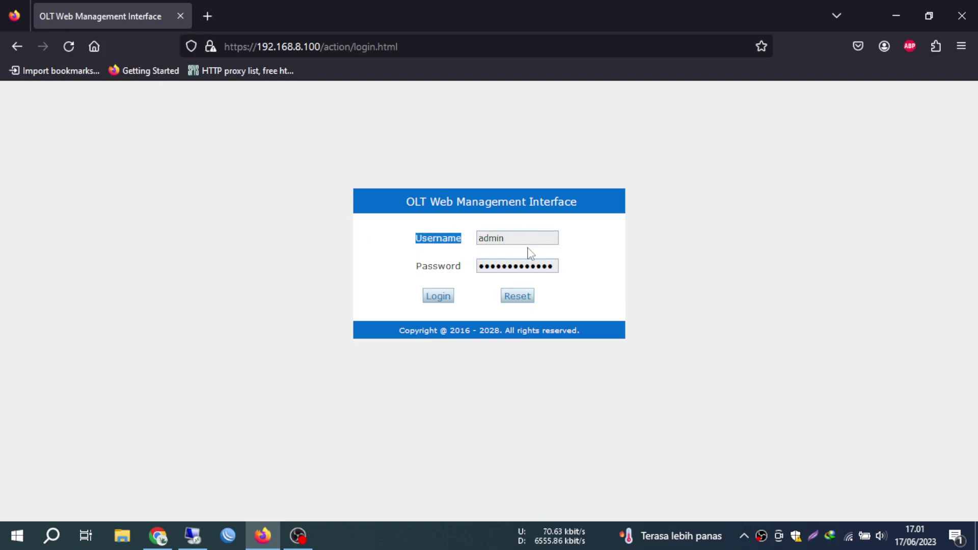
click(553, 247)
drag(513, 236, 402, 231)
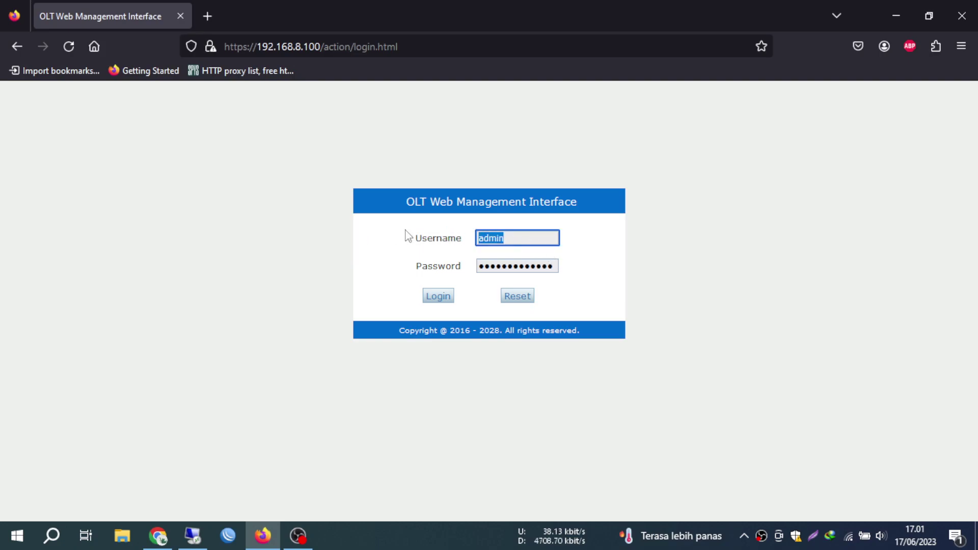
key(BackSpace)
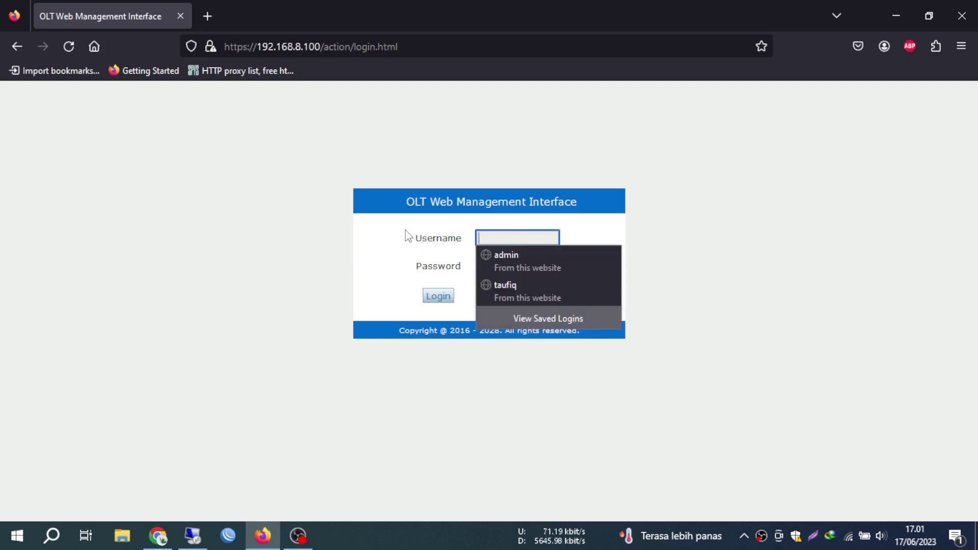
click(559, 279)
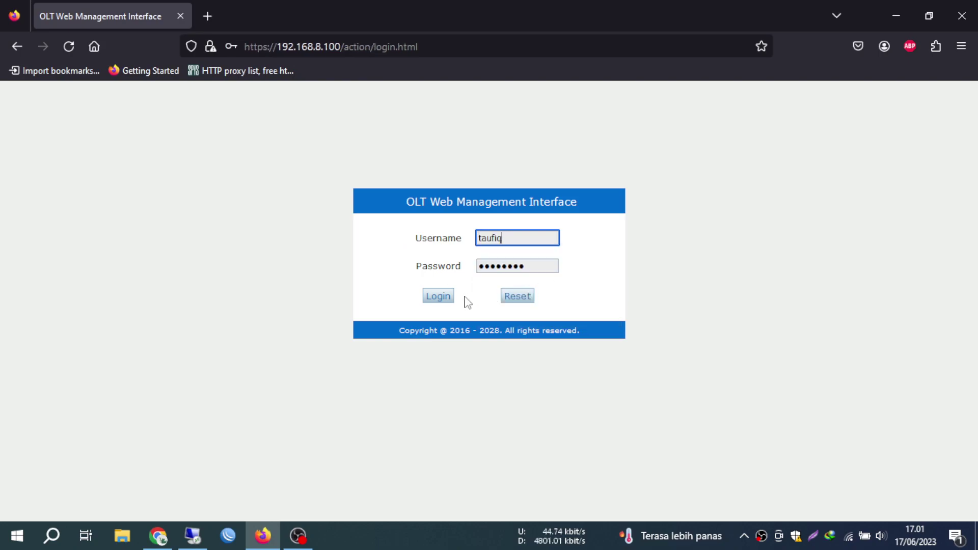
click(438, 293)
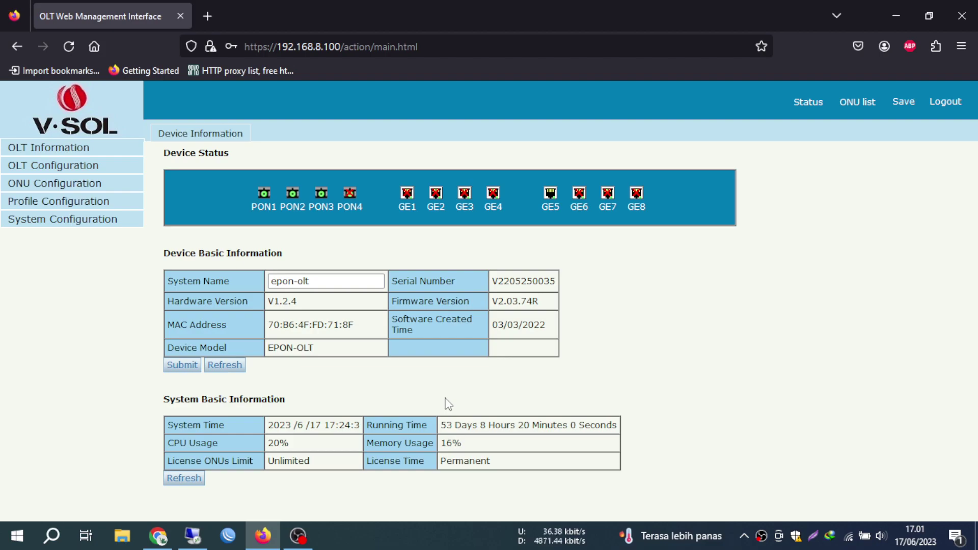
Step: Check the OLT's battery charging status, remaining battery level and power module states in the system's power settings
click(69, 223)
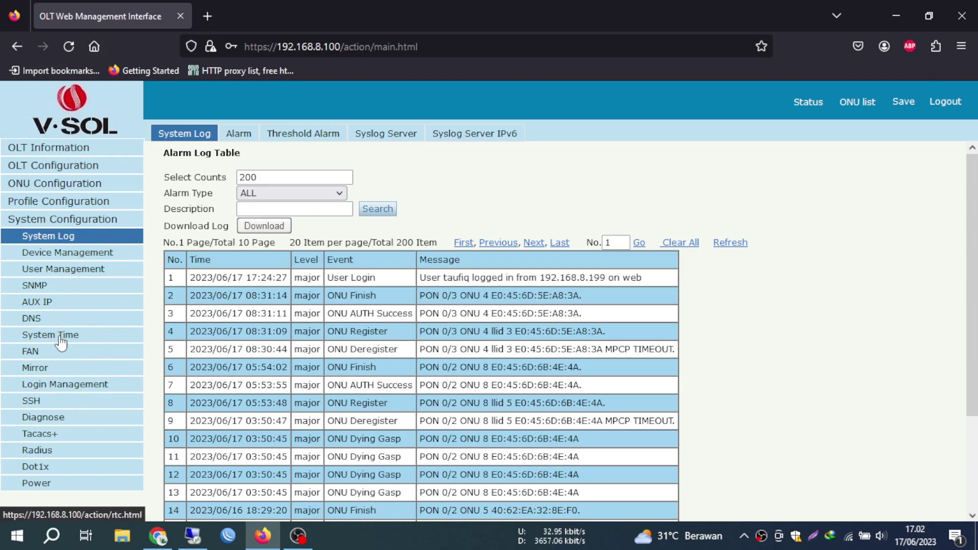
click(46, 483)
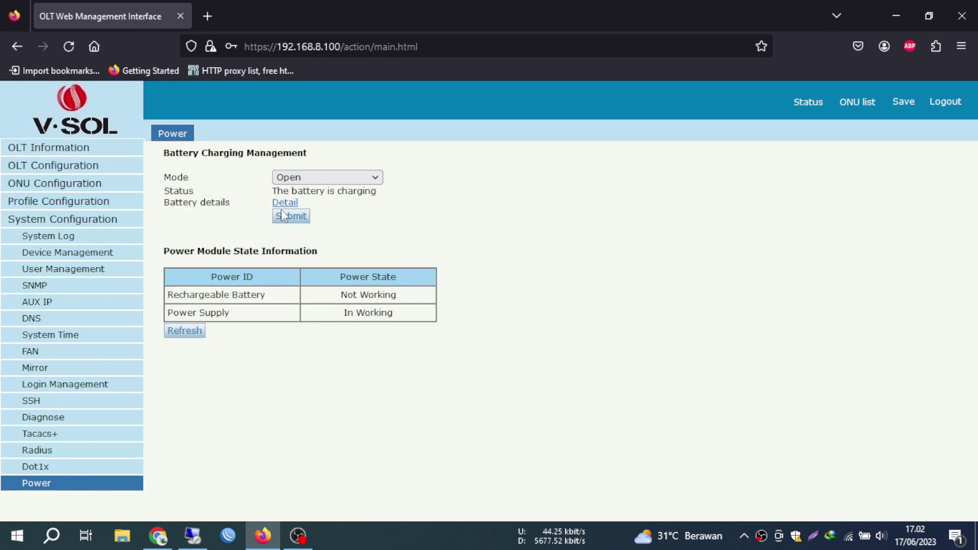
click(284, 203)
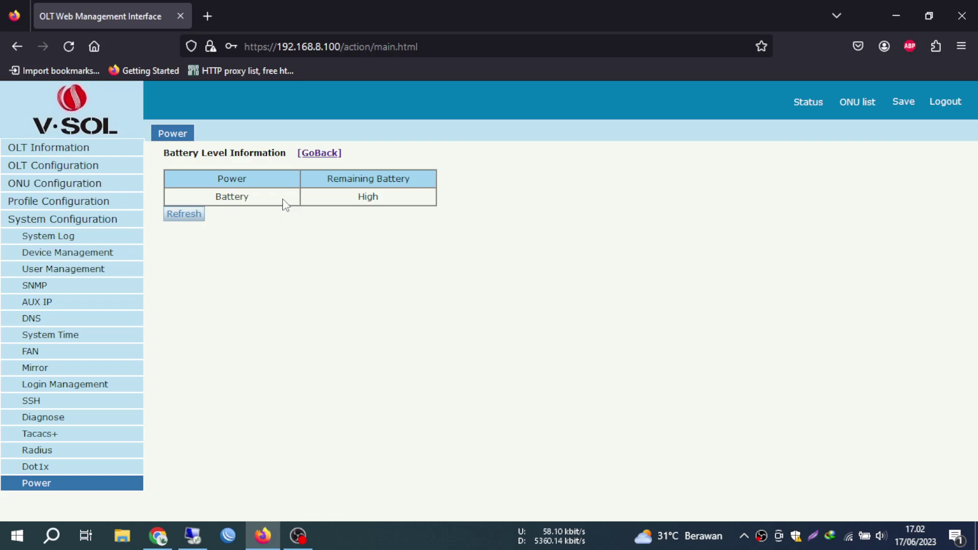
click(321, 154)
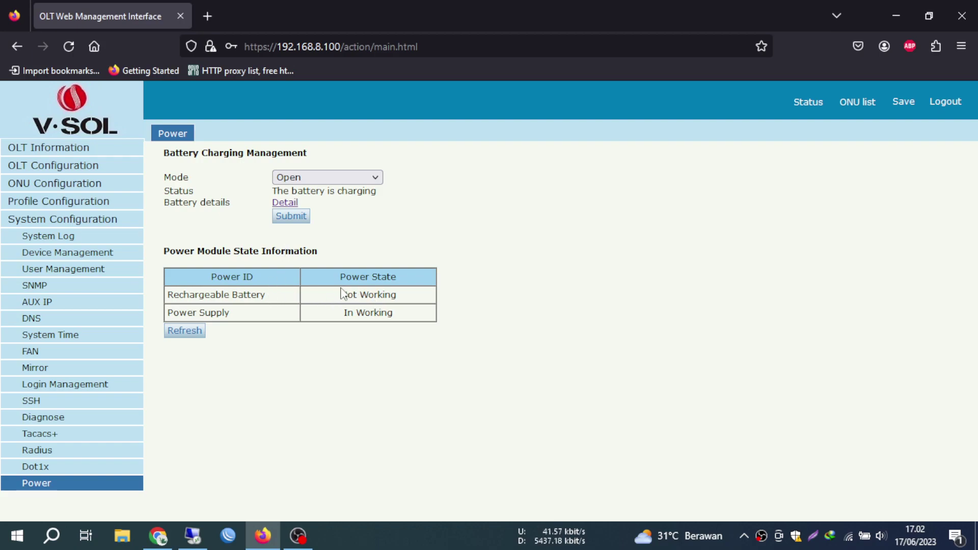
drag(342, 294, 300, 299)
click(414, 299)
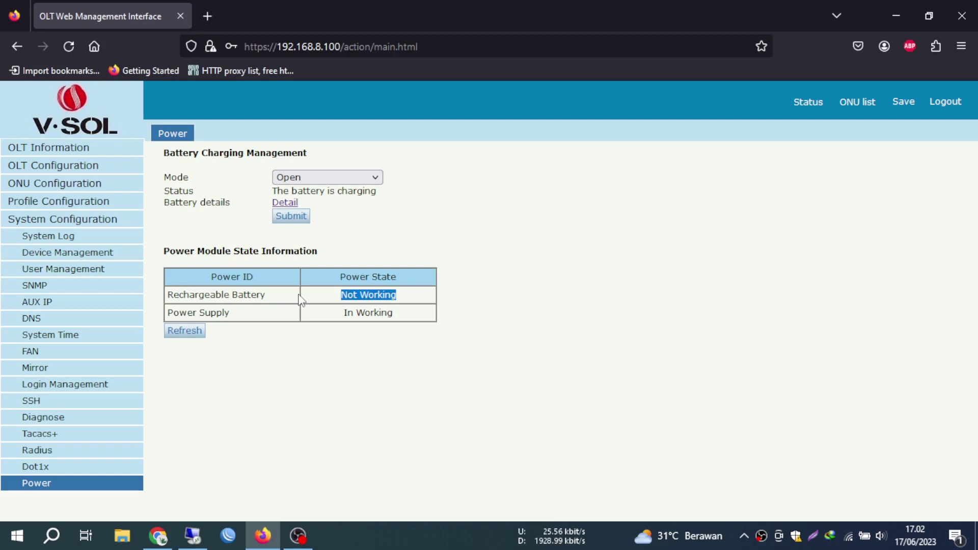
Step: View the OLT's device information and show the ONU optical power diagnostics (OPM Diag) for all PON ports
click(60, 153)
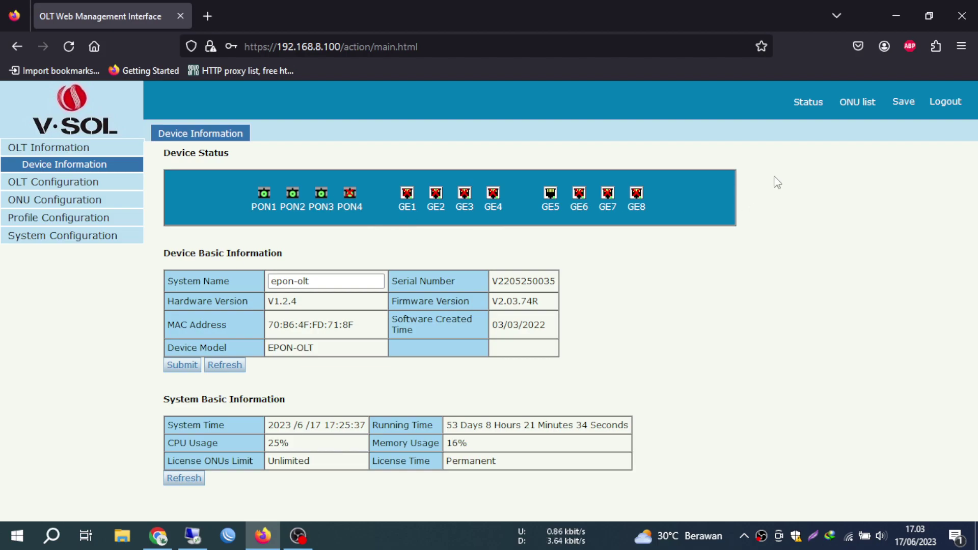
click(858, 104)
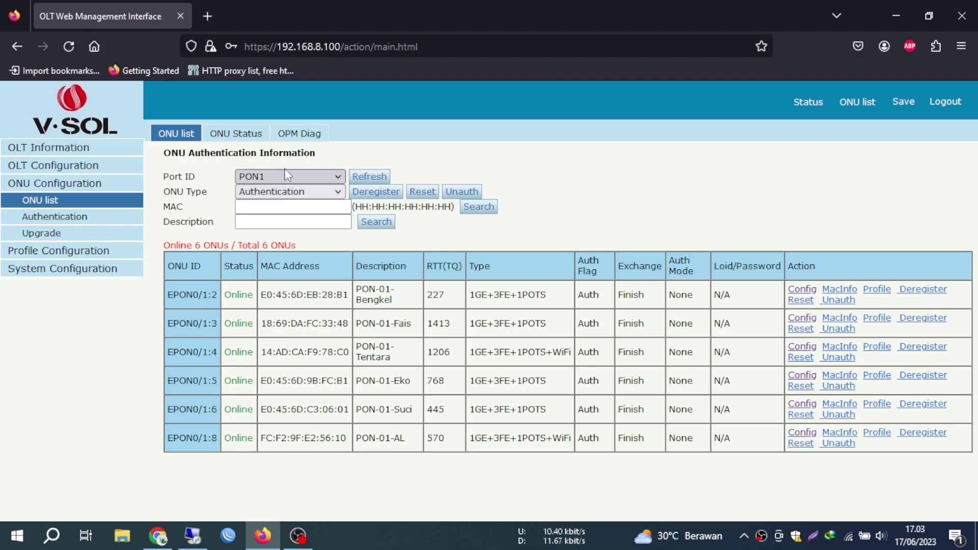
click(321, 135)
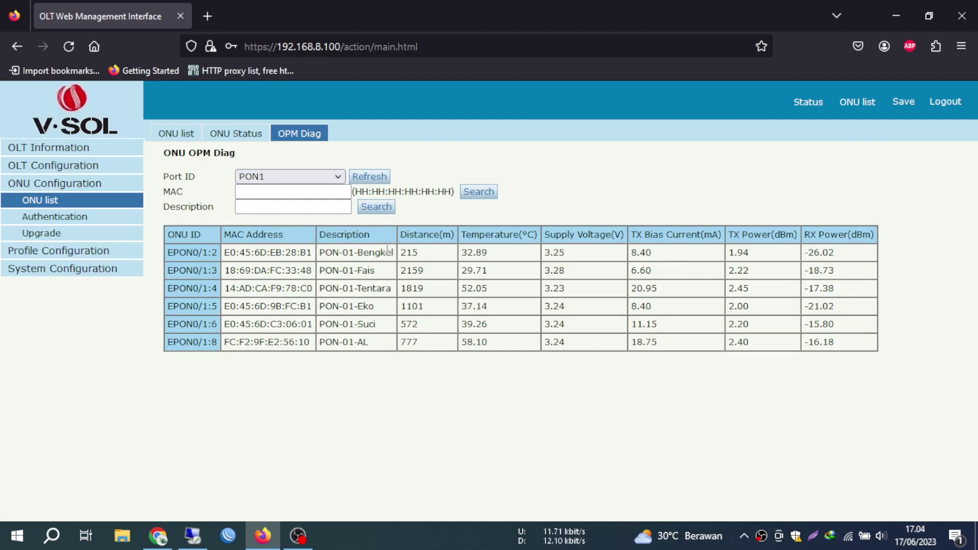
drag(395, 252, 314, 253)
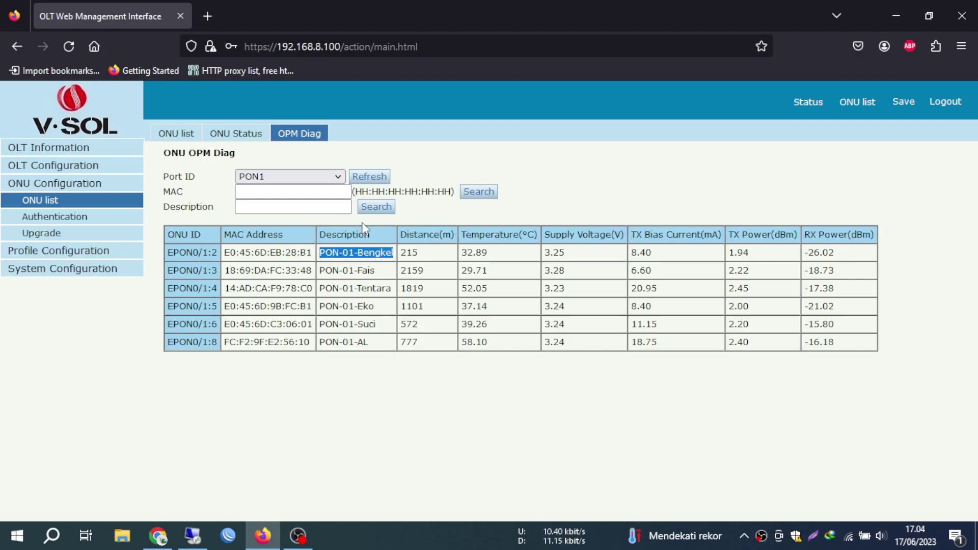
click(275, 177)
click(283, 261)
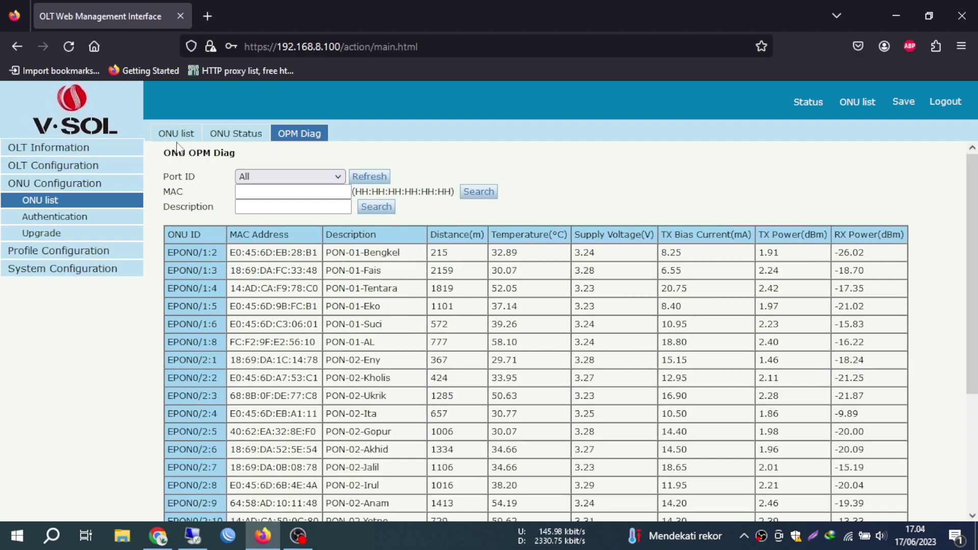
Step: Compare the RX power of ONUs across all ports, especially EPON0/2:4, EPON0/3:3 and EPON0/1:2
scroll(647, 274, down, 3)
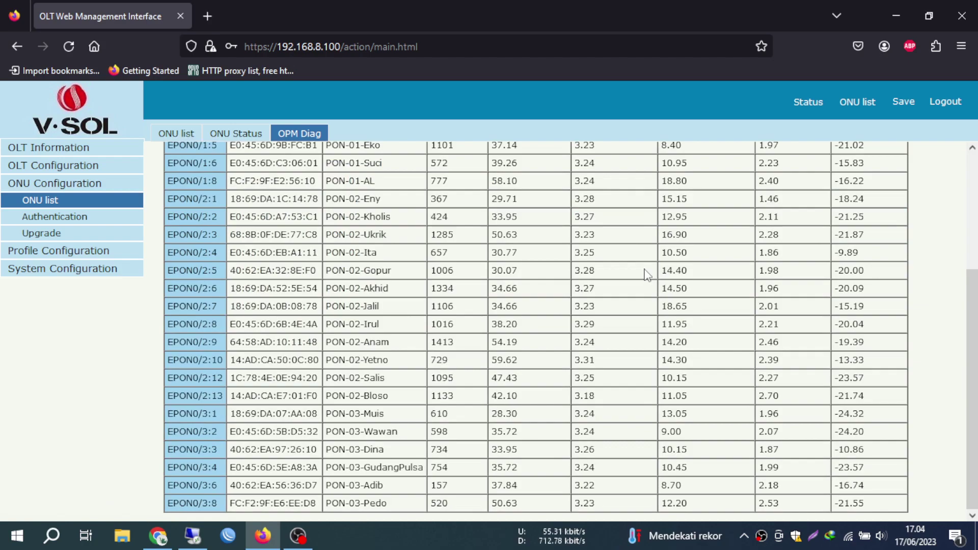
scroll(647, 274, up, 3)
scroll(647, 274, down, 3)
drag(872, 252, 833, 257)
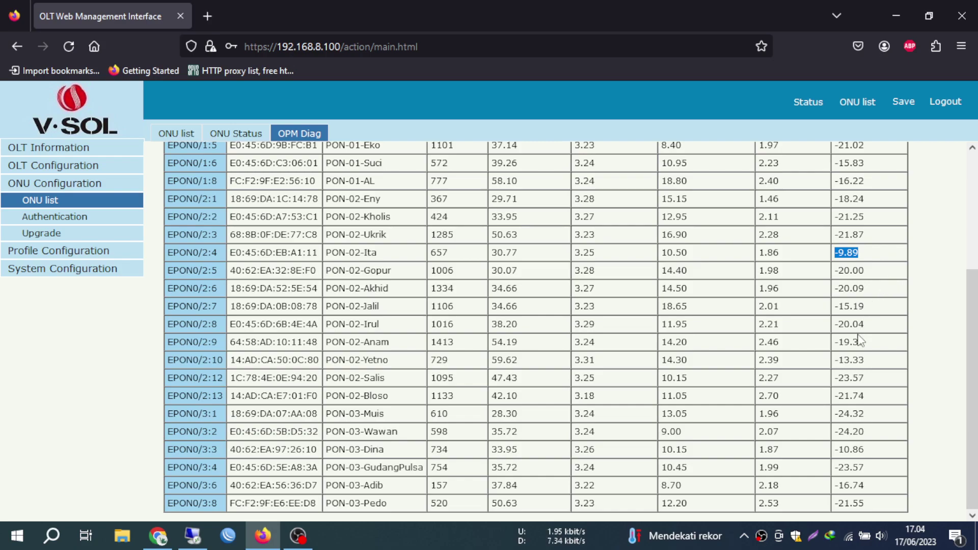
drag(878, 451, 839, 451)
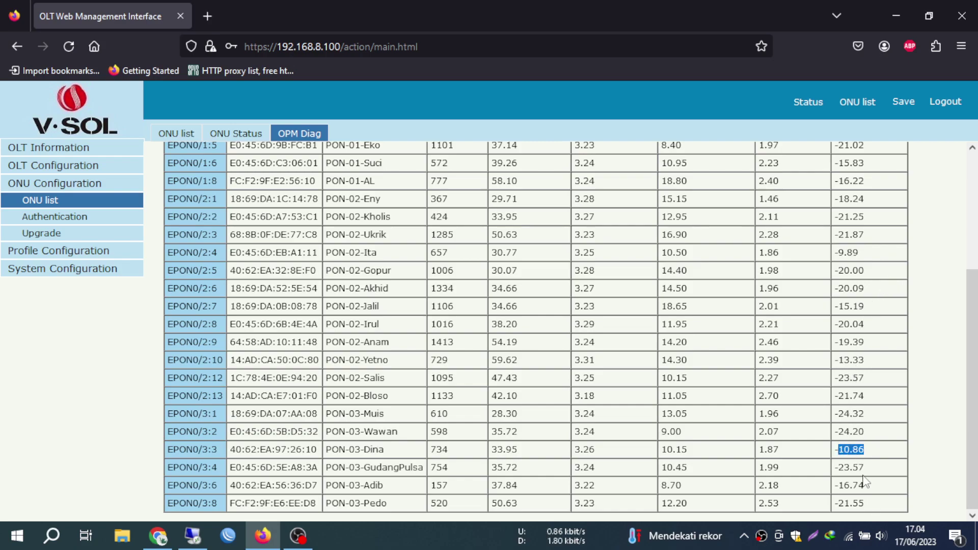
scroll(867, 482, up, 3)
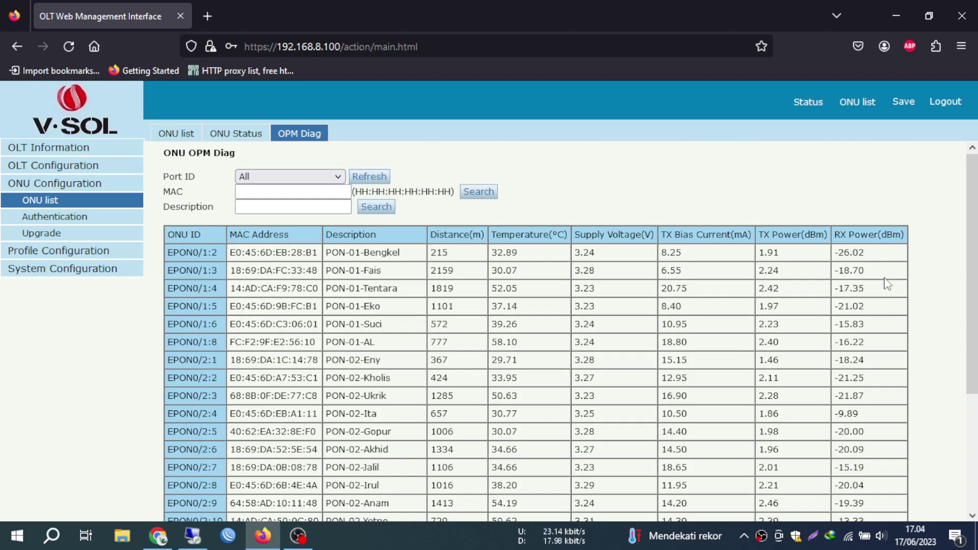
scroll(892, 288, down, 3)
drag(876, 257, 840, 253)
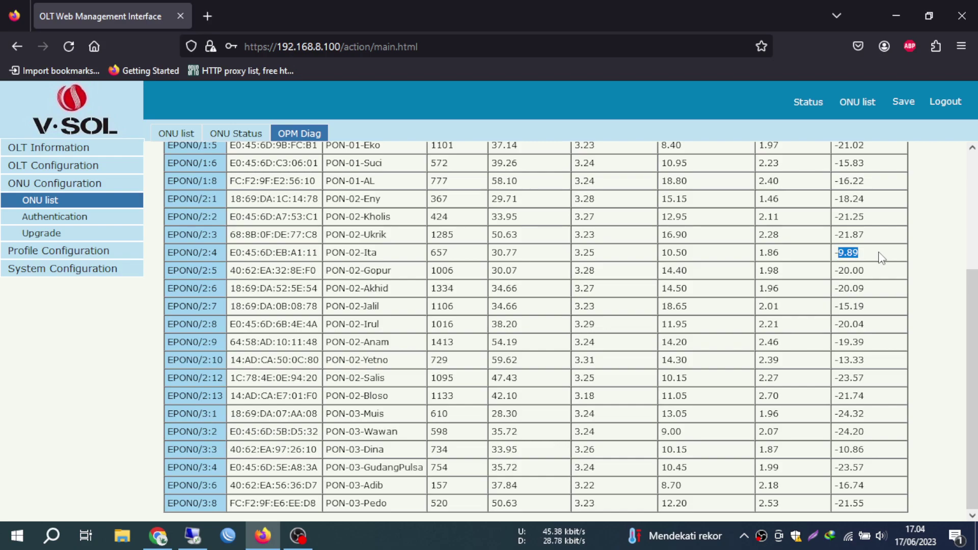
scroll(882, 258, up, 3)
drag(882, 258, 831, 258)
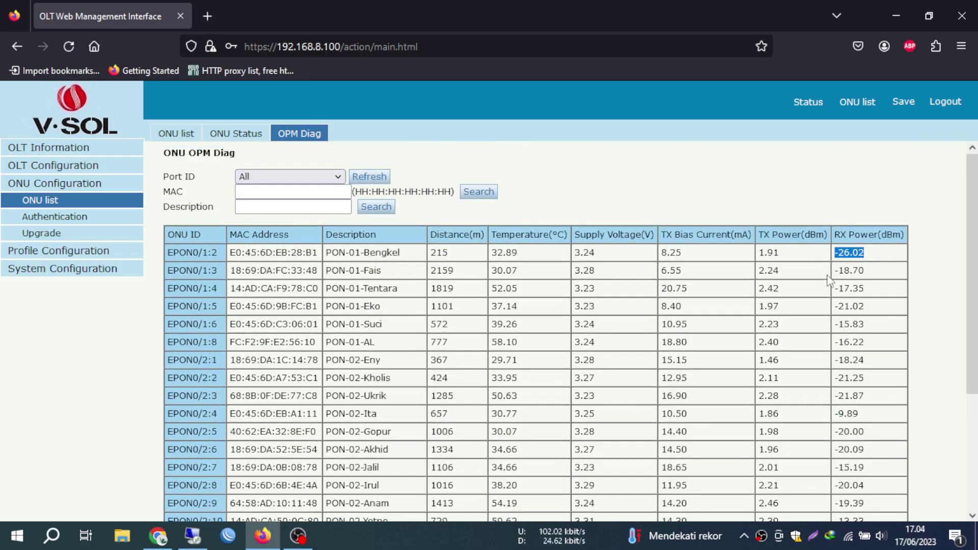
Step: Review the remaining ONU diagnostics and examine the RX power of EPON0/2:6
scroll(829, 279, down, 3)
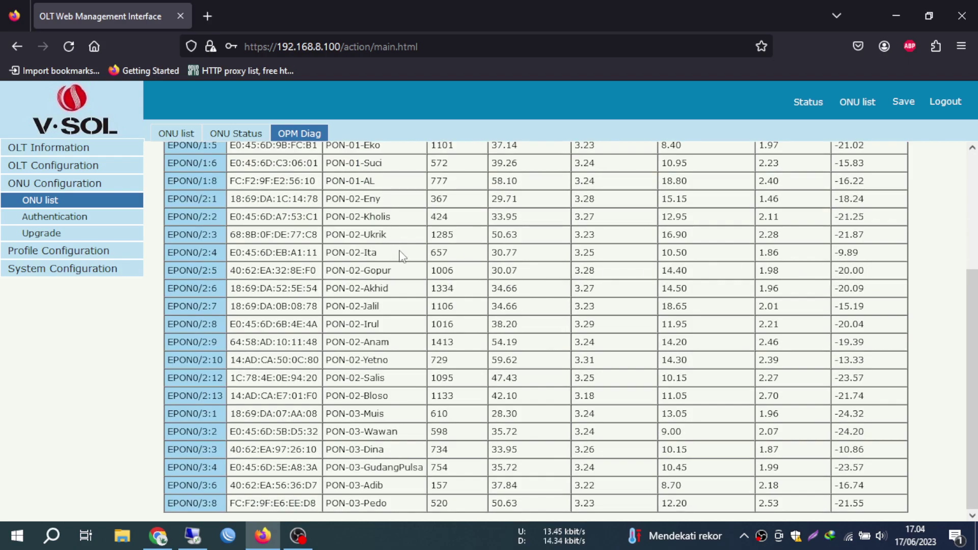
scroll(399, 311, up, 3)
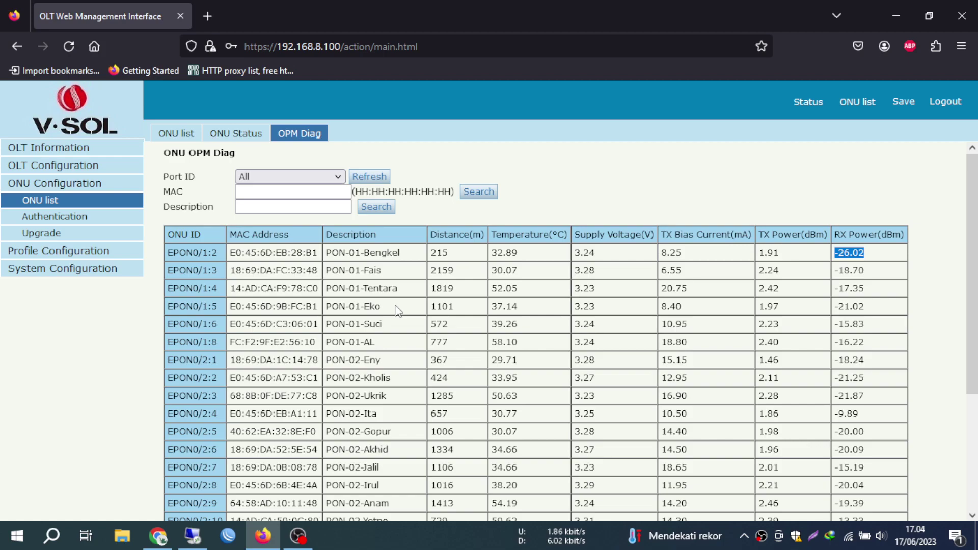
scroll(398, 311, down, 3)
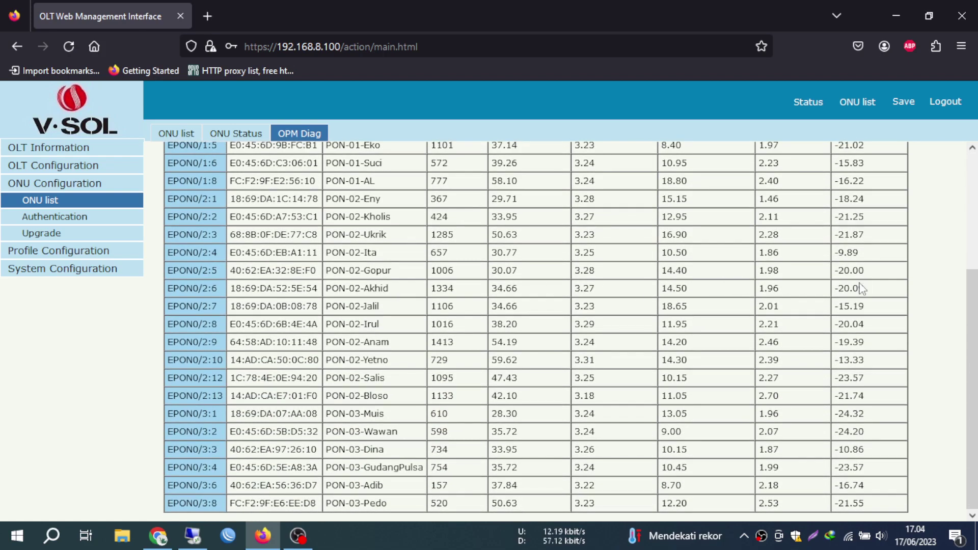
drag(882, 293, 834, 300)
click(879, 288)
mouse_move(879, 288)
mouse_down()
mouse_move(836, 306)
mouse_move(894, 297)
mouse_up()
click(895, 298)
triple_click(873, 290)
scroll(869, 324, up, 3)
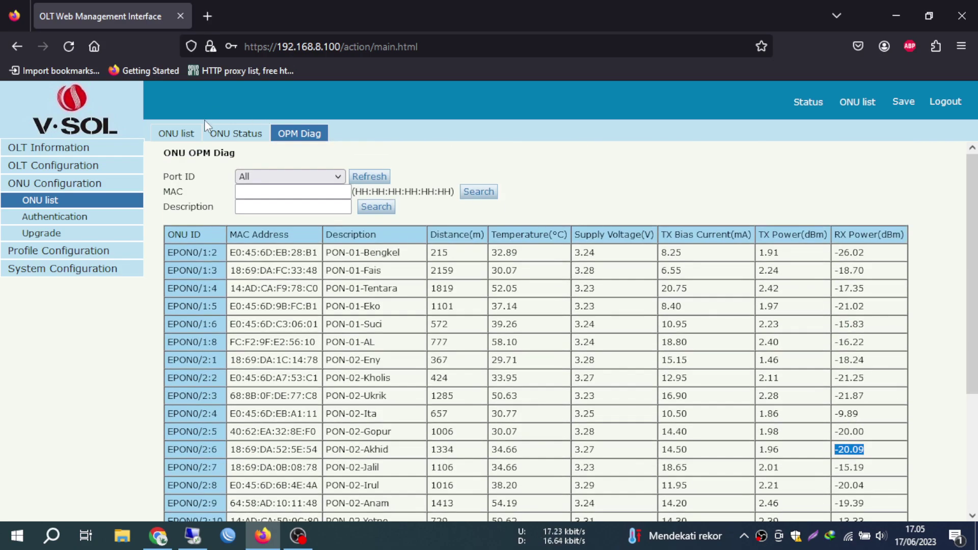
Step: List the authenticated ONUs of all PON ports and check the online and total ONU counts
click(183, 133)
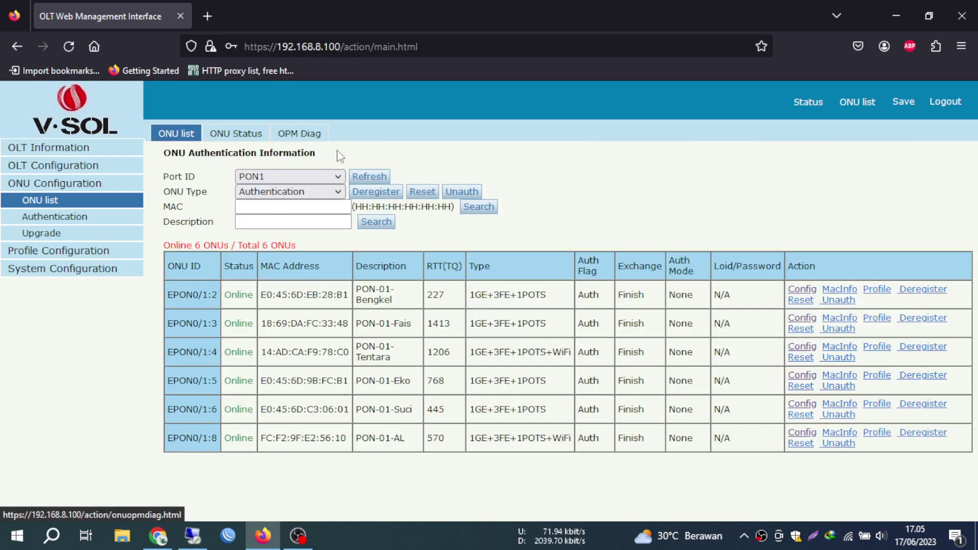
click(328, 180)
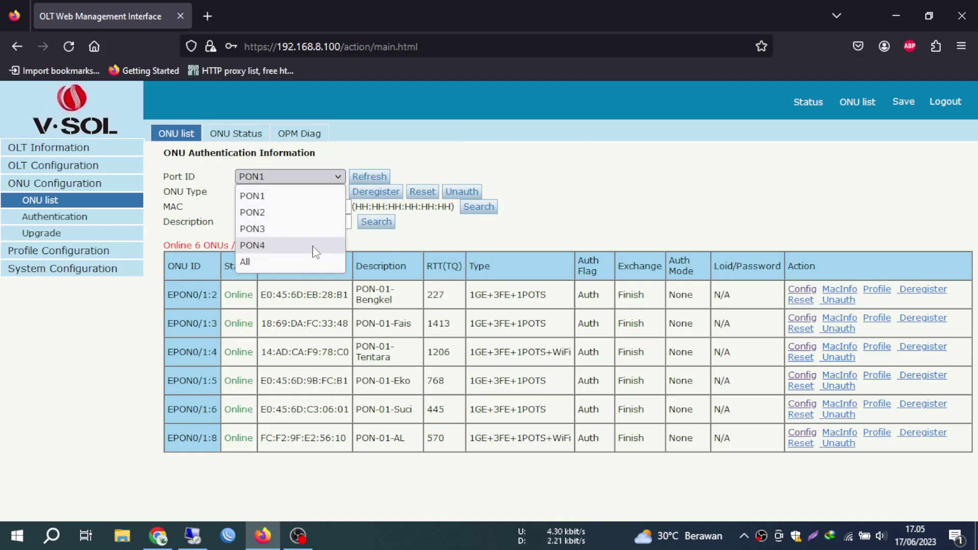
click(307, 262)
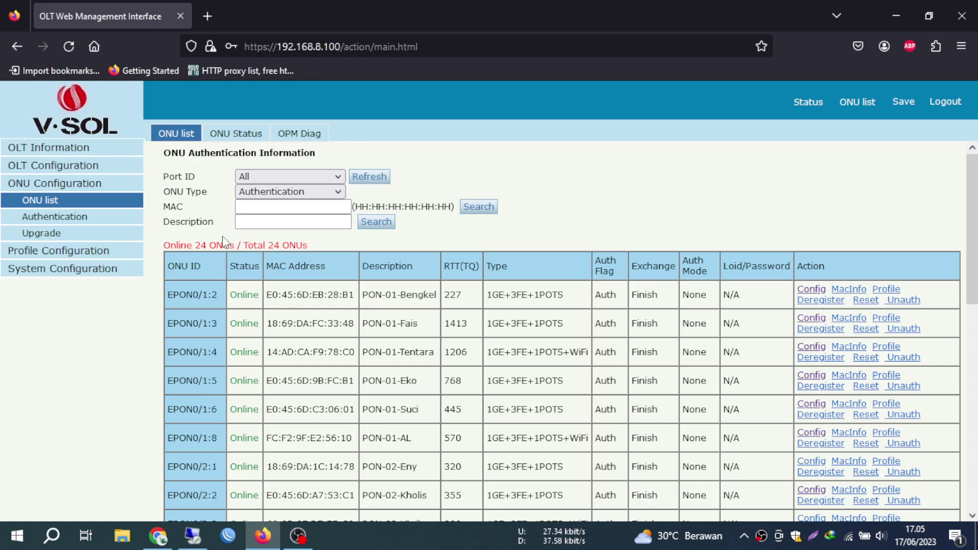
drag(326, 249, 171, 246)
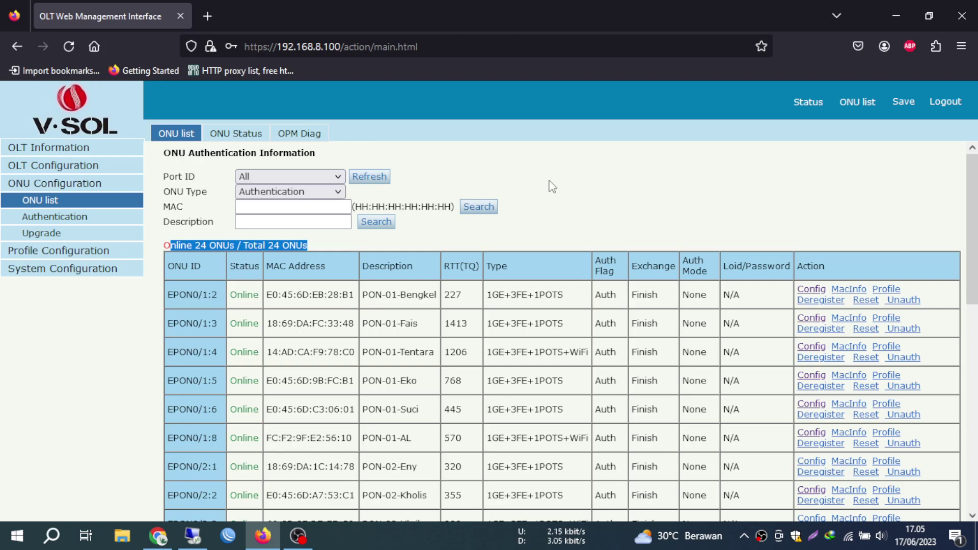
click(344, 244)
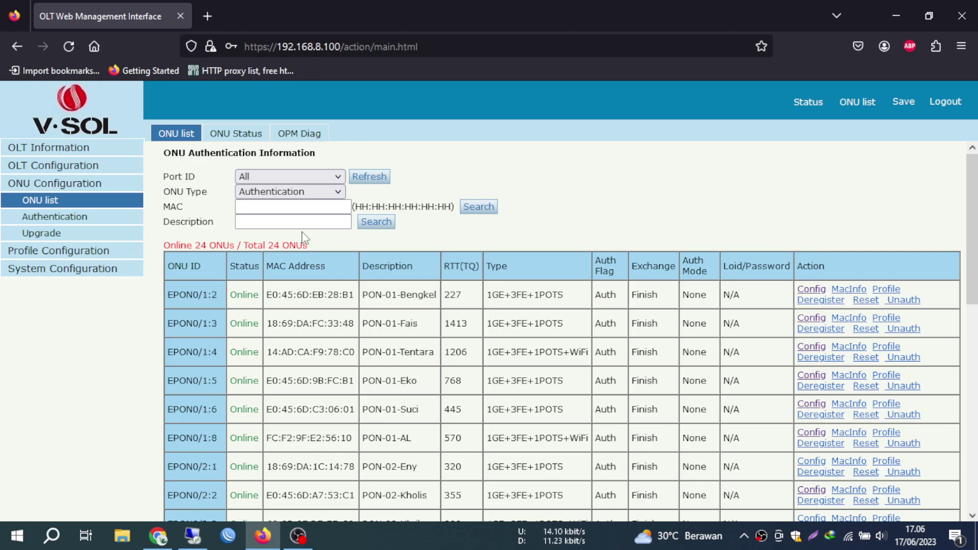
Step: Examine the running time, CPU usage, memory usage and license details in the OLT's device information
click(45, 151)
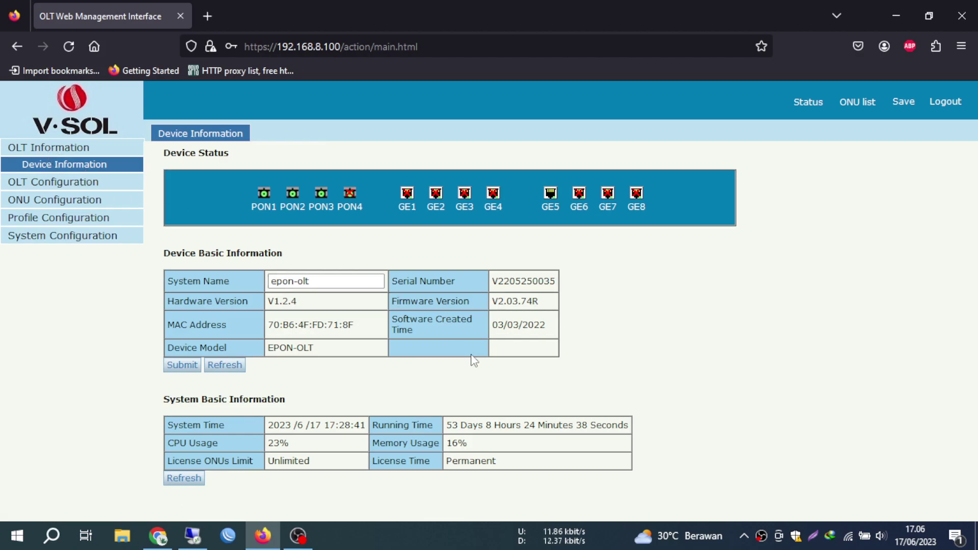
drag(450, 428, 471, 445)
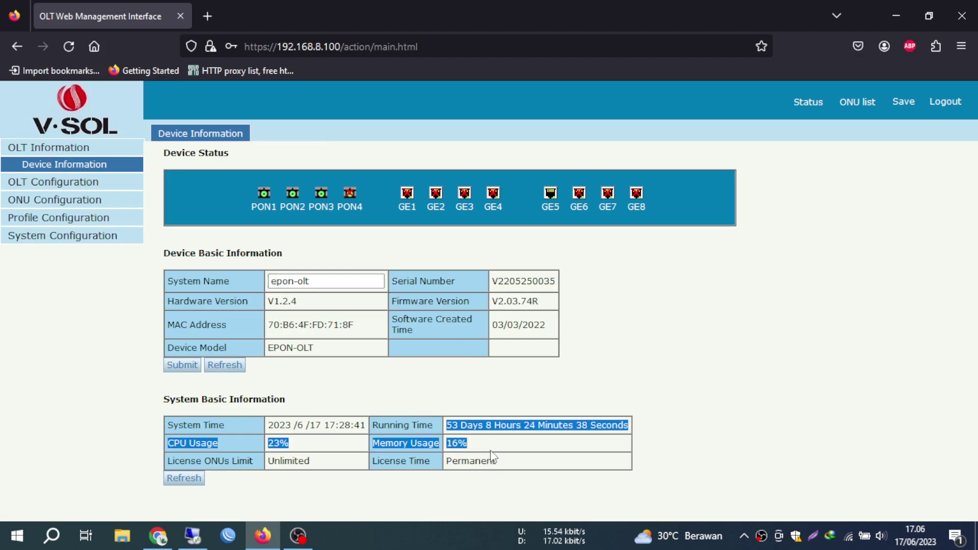
click(480, 425)
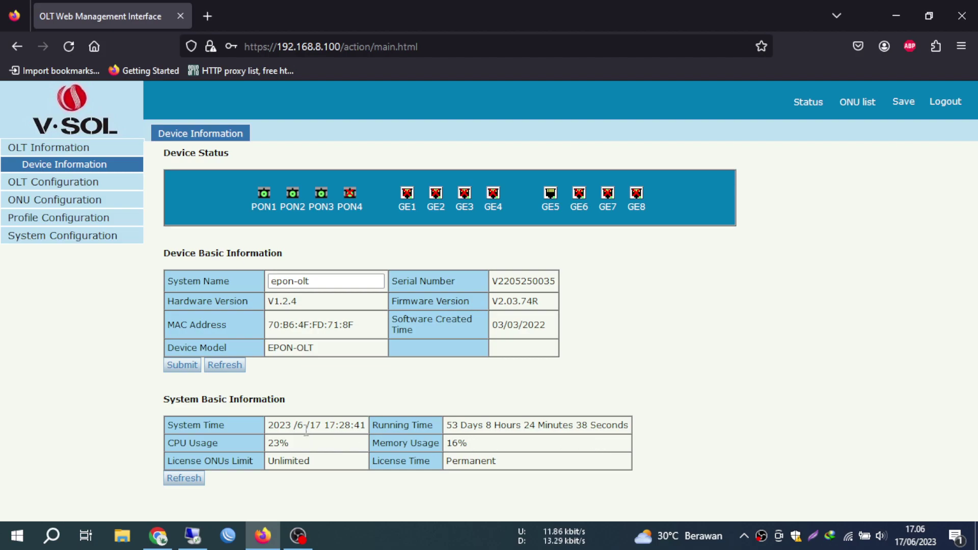
drag(343, 443, 426, 461)
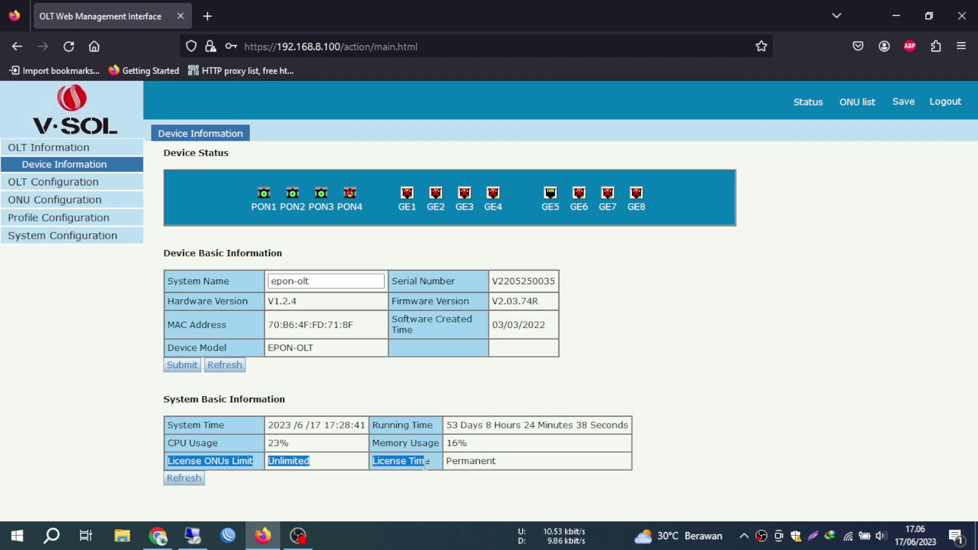
click(479, 450)
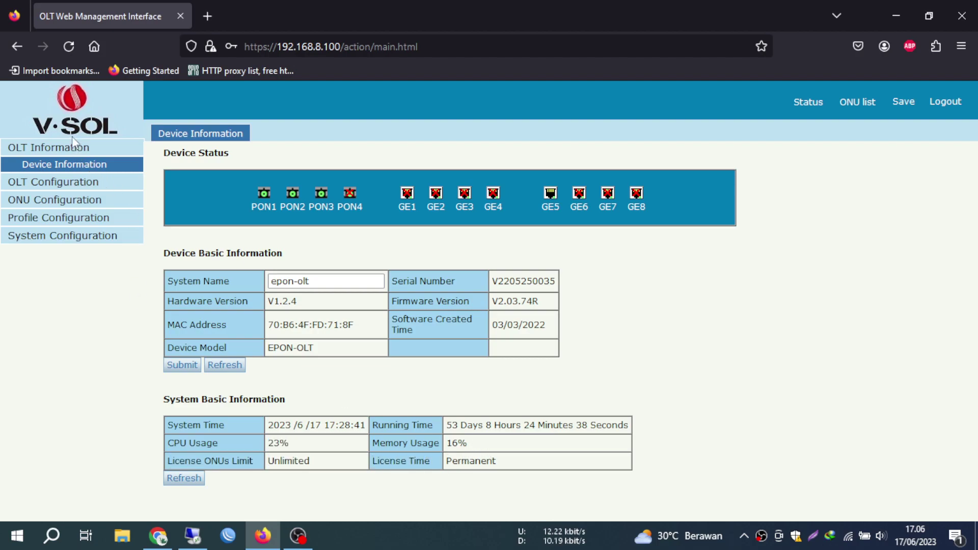